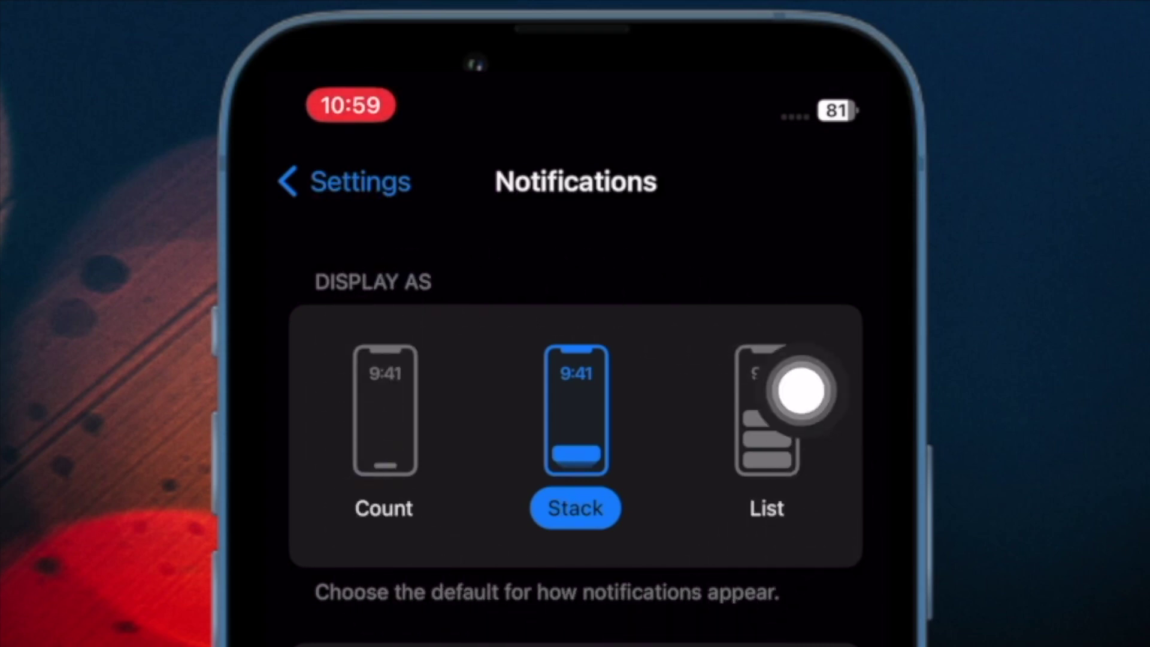
Try the Count, Stack and List display styles, leaving notifications shown as a Count
left_click(384, 508)
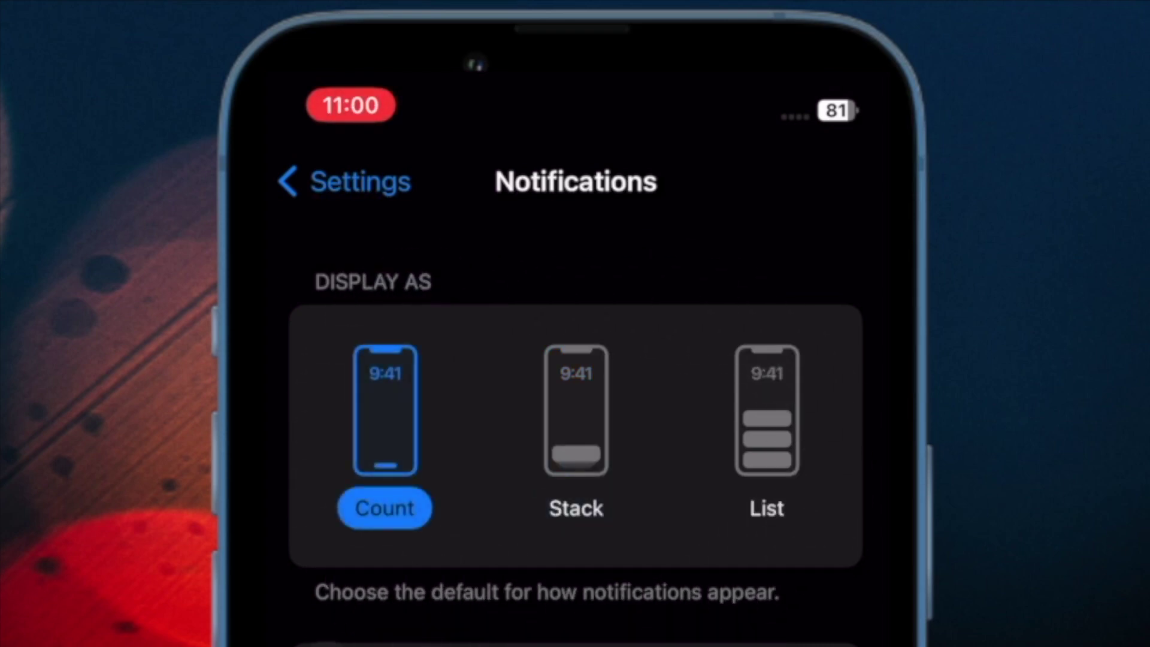
left_click(576, 414)
left_click(767, 413)
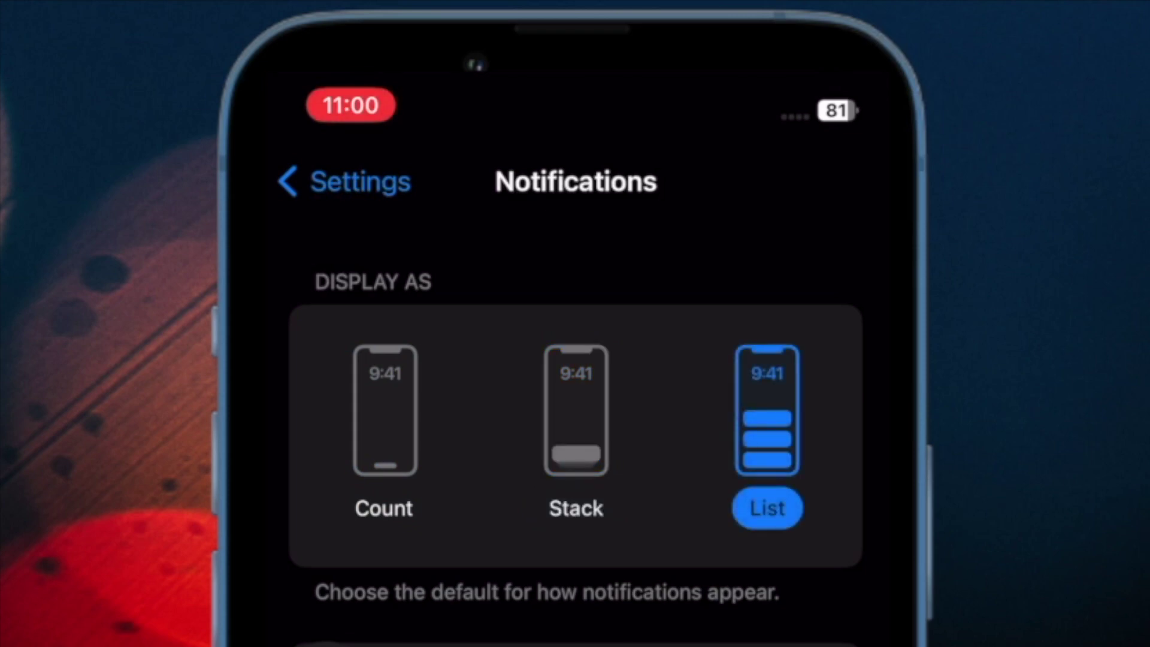
left_click(576, 413)
left_click(385, 413)
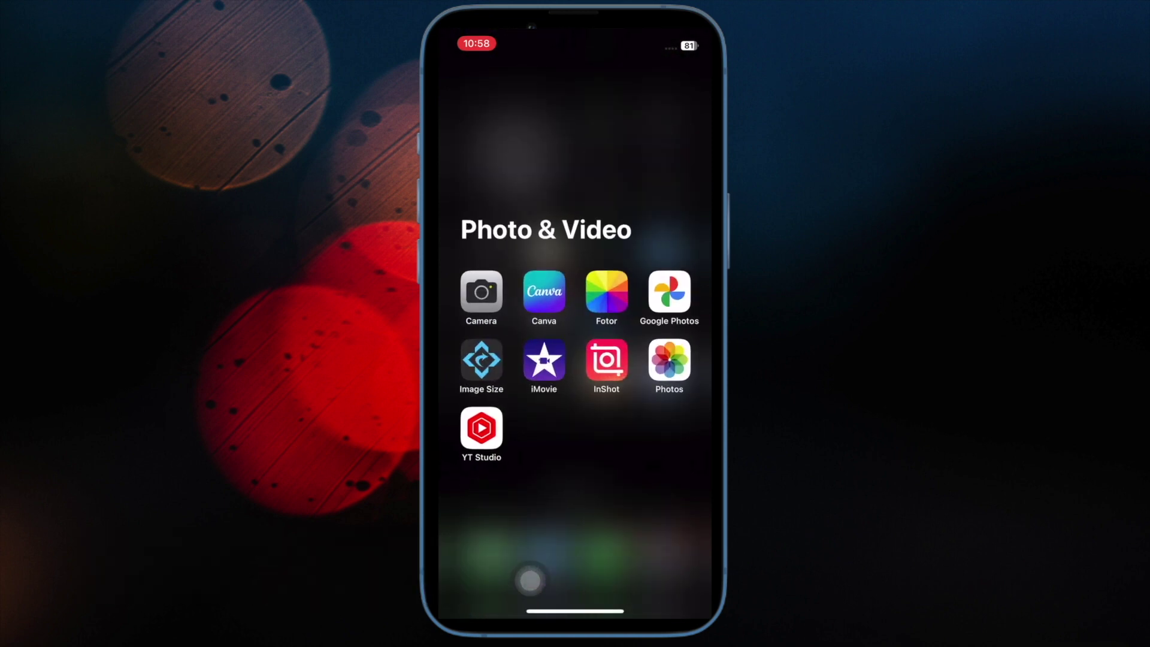
Browse the Utilities, Productivity & Finance and Recently Added groups, then pull down Notification Center
left_click(539, 332)
left_click(530, 580)
scroll(530, 580, "down", 5)
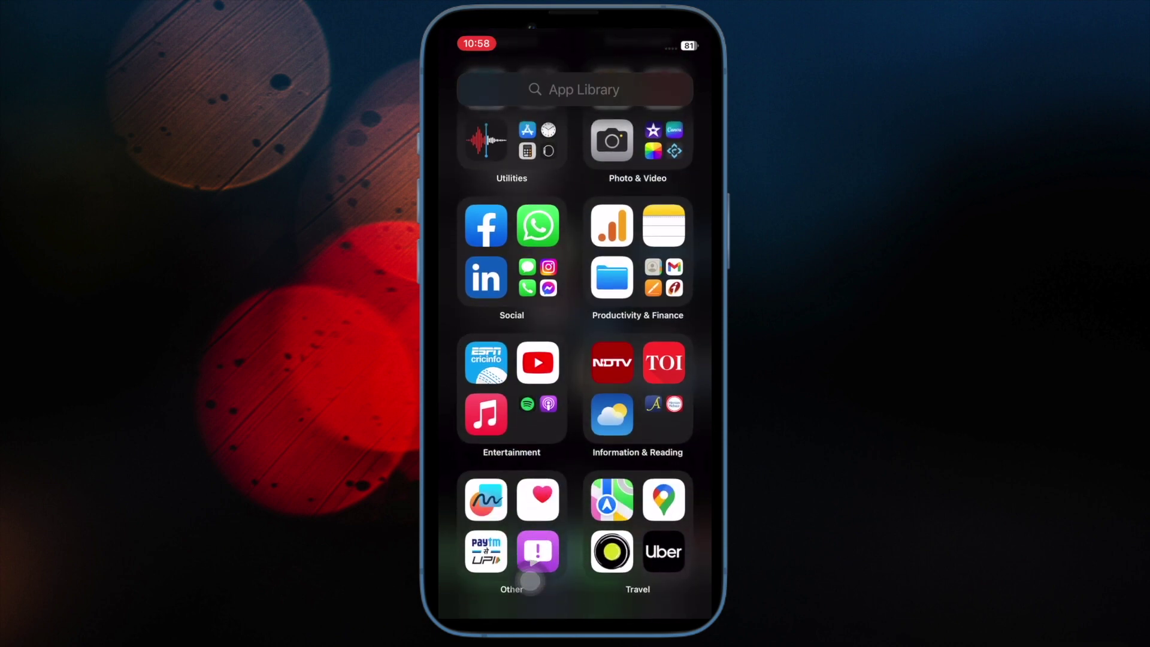
left_click(663, 276)
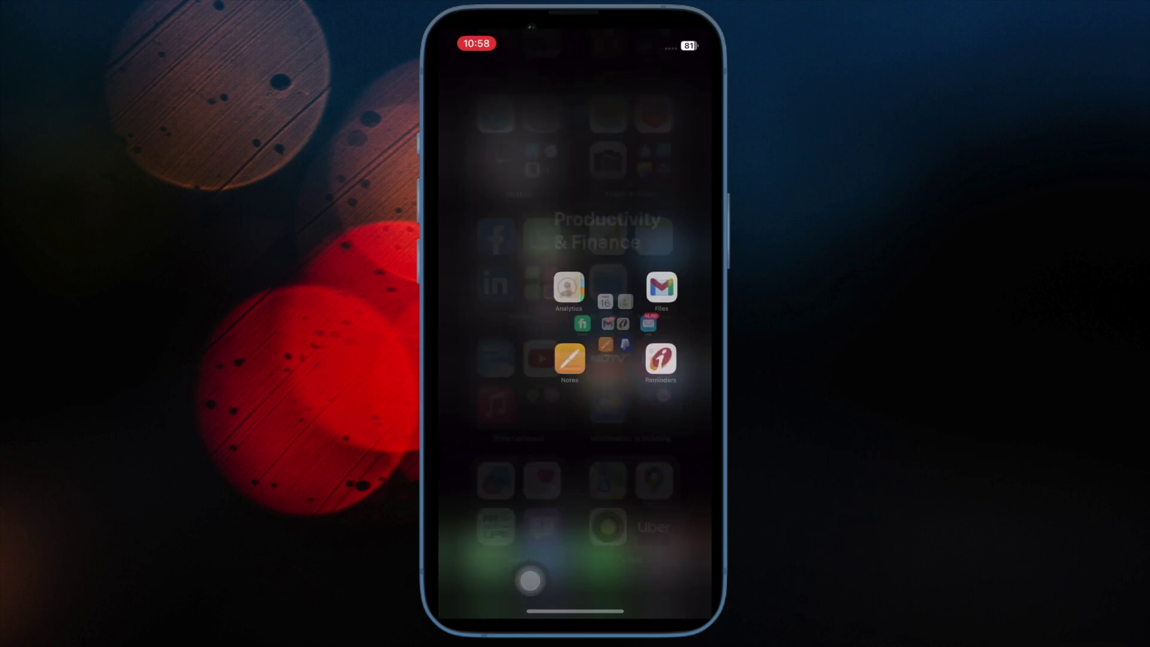
scroll(530, 580, "up", 5)
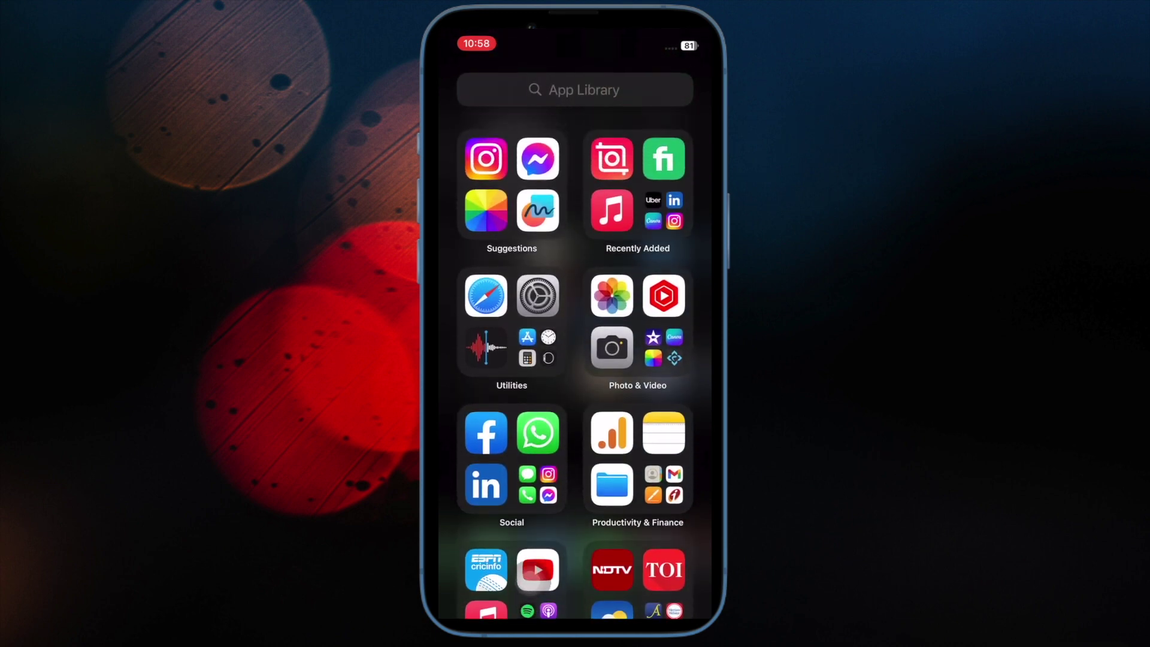
left_click(663, 208)
left_click(575, 521)
left_click_drag(538, 32, 539, 404)
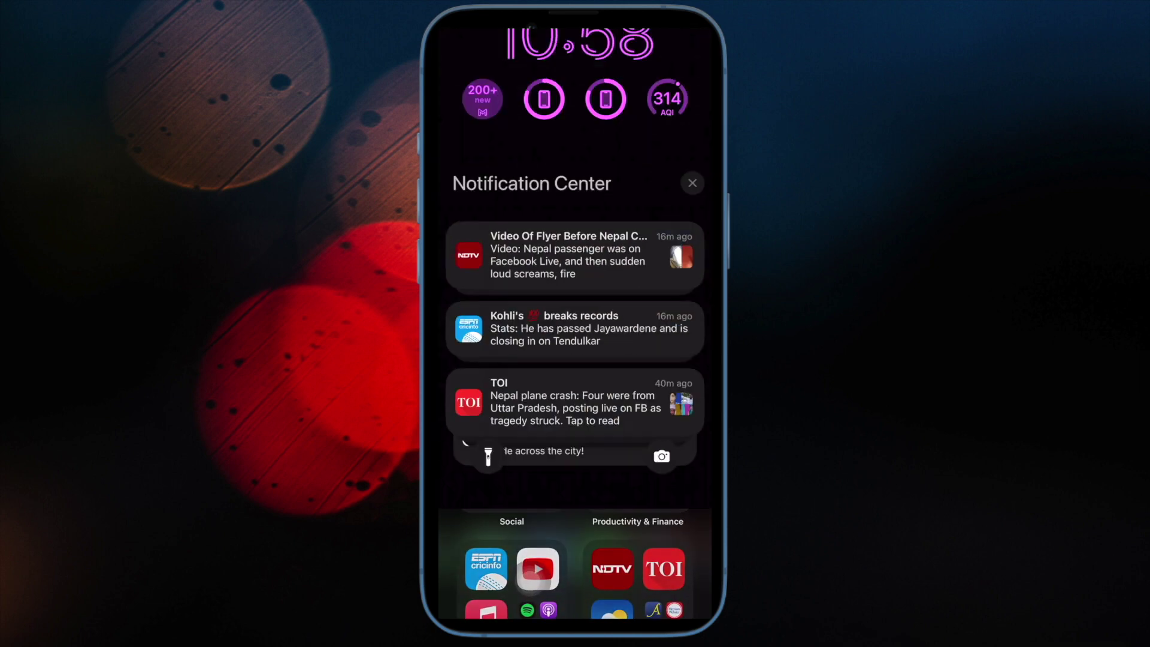
scroll(575, 360, "down", 3)
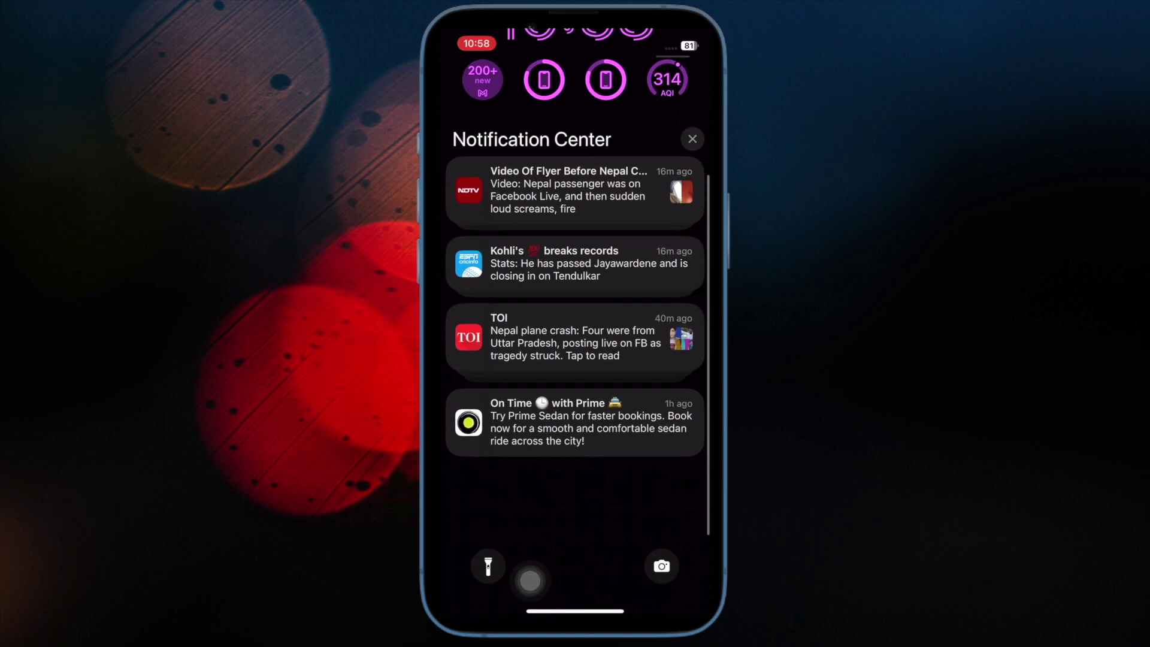
scroll(574, 306, "up", 5)
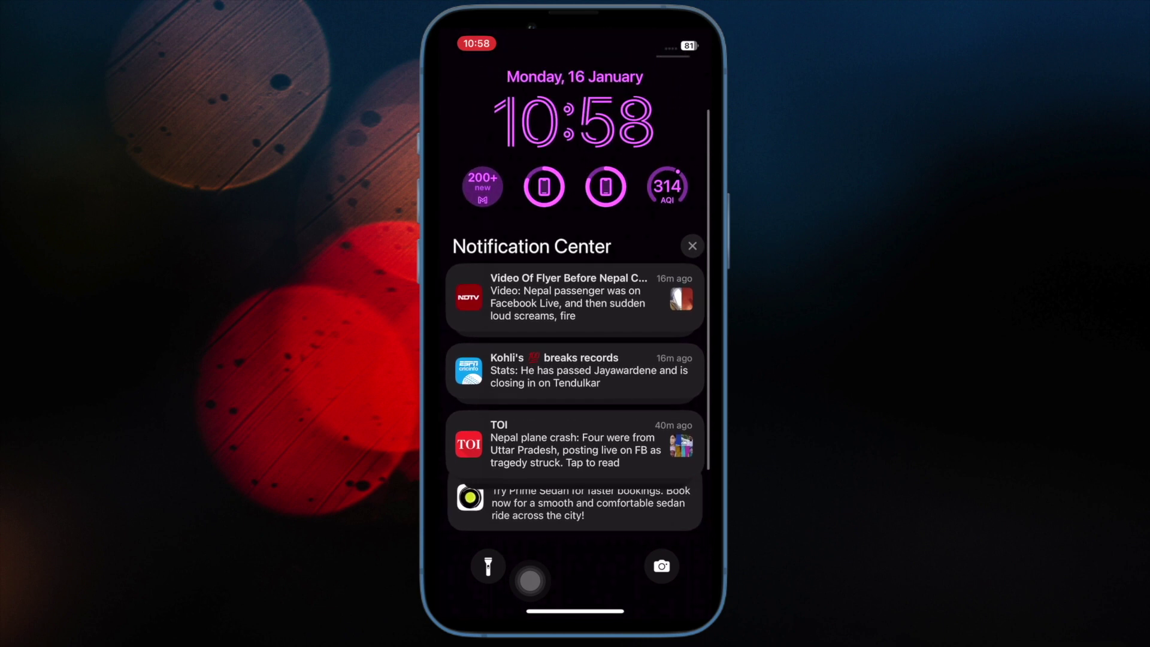
scroll(575, 467, "down", 5)
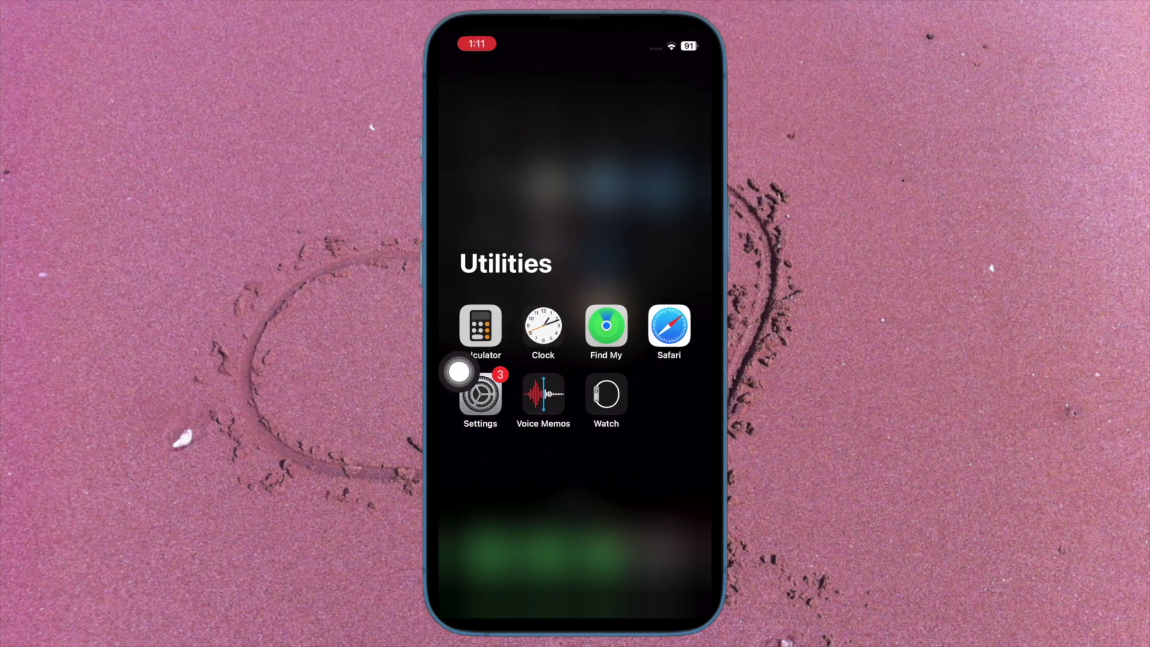
Go from the Settings app through General to the Software Update page
left_click(459, 372)
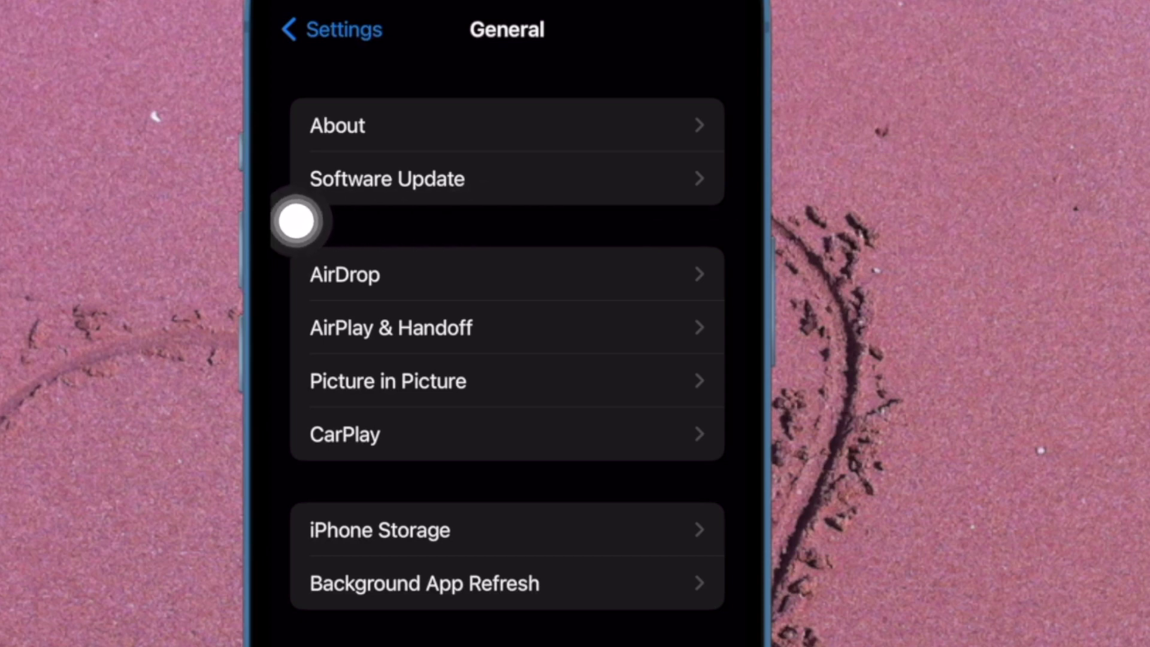
left_click(318, 200)
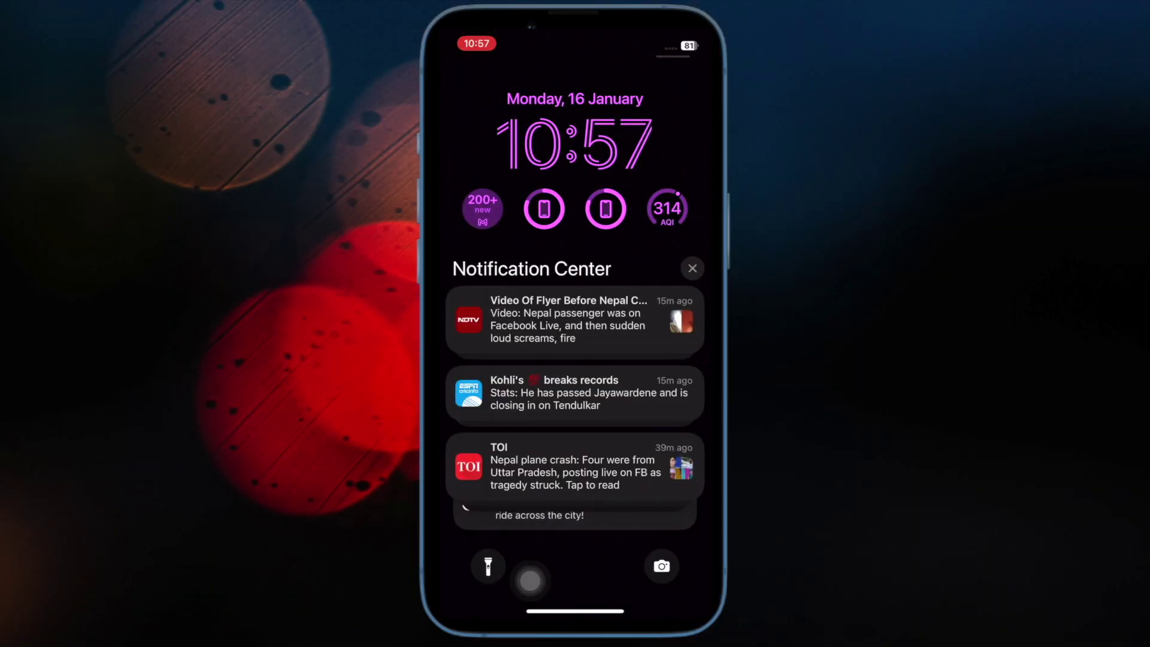
From the lock screen gallery, swipe from the Color wallpaper across to Collections
left_click(530, 580)
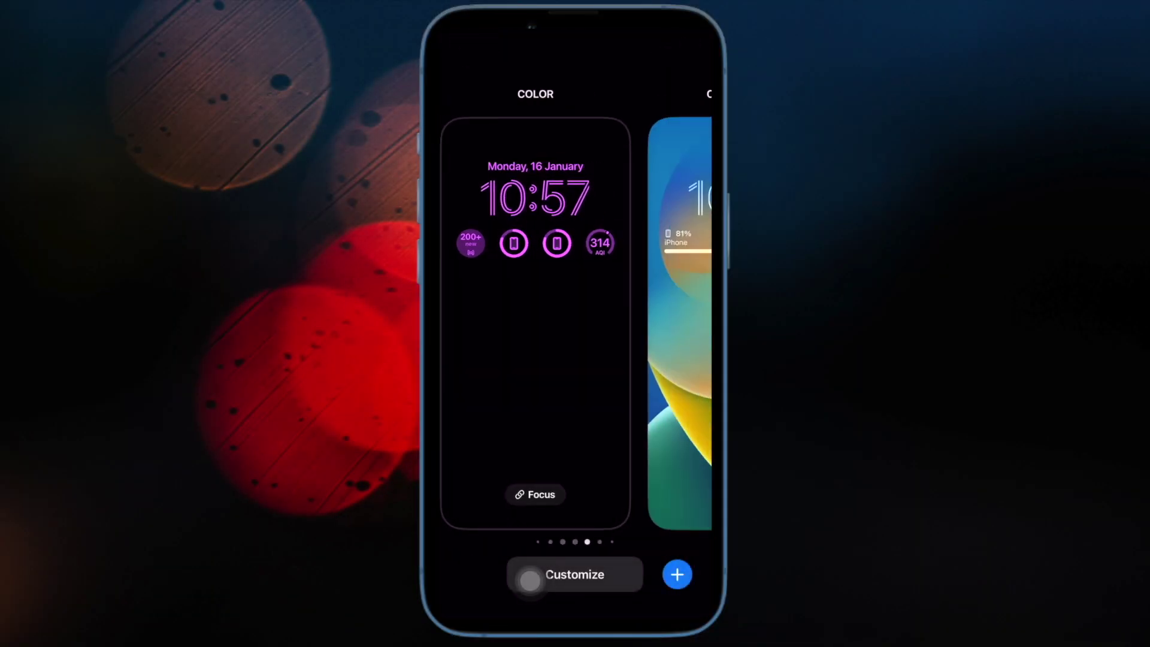
left_click_drag(628, 359, 503, 360)
left_click_drag(629, 359, 503, 359)
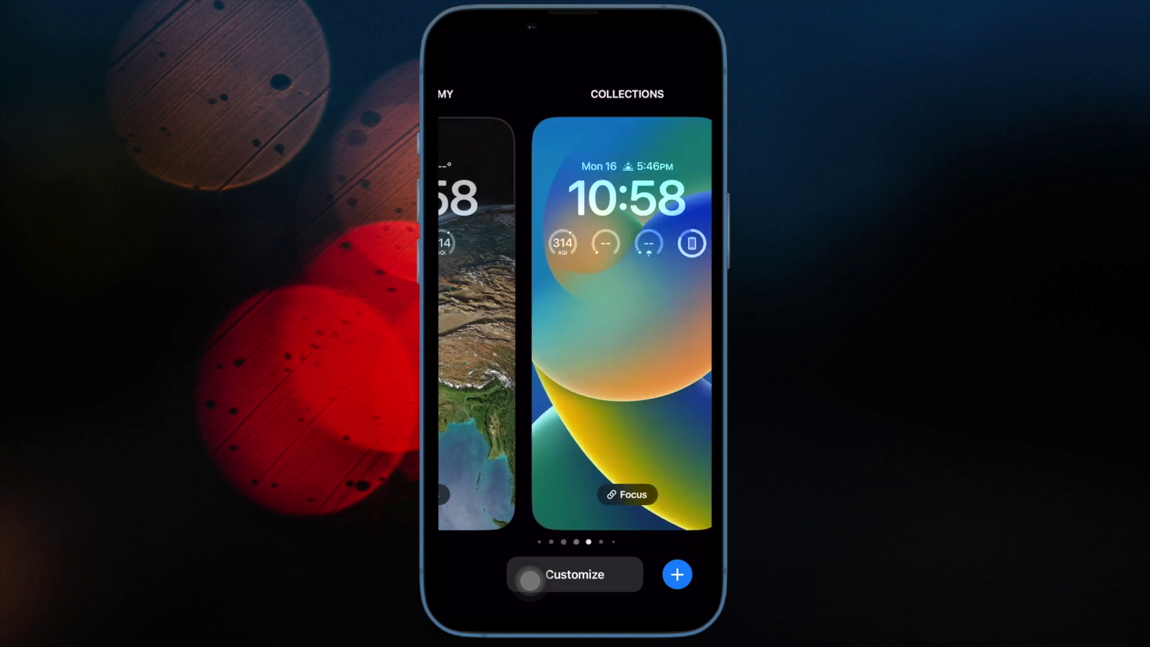